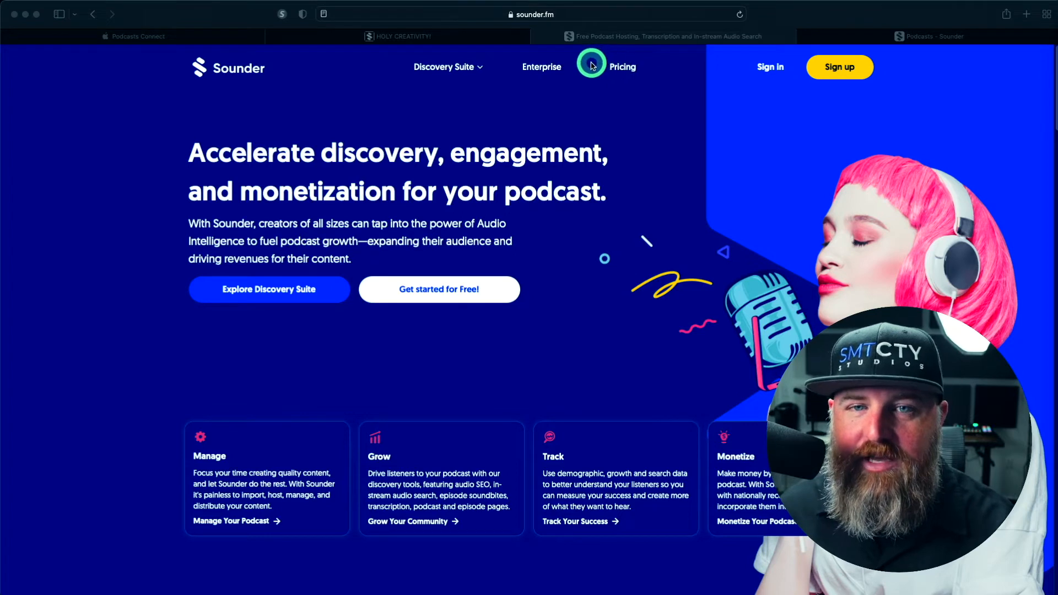
Open Sounder's pricing page and compare the features of the Basic, Plus and Enterprise plans
left_click(622, 73)
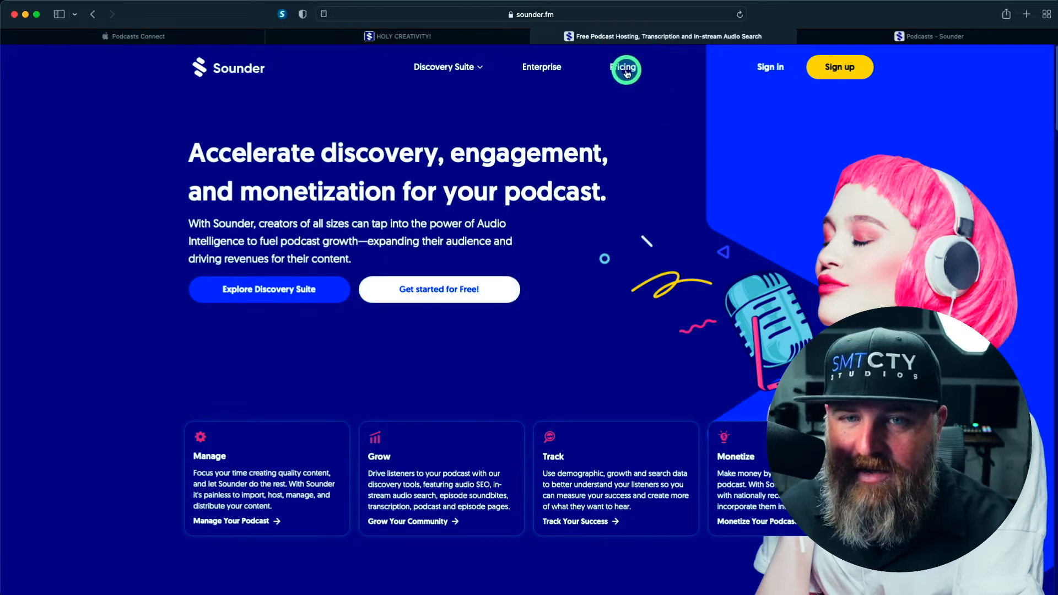
left_click(626, 74)
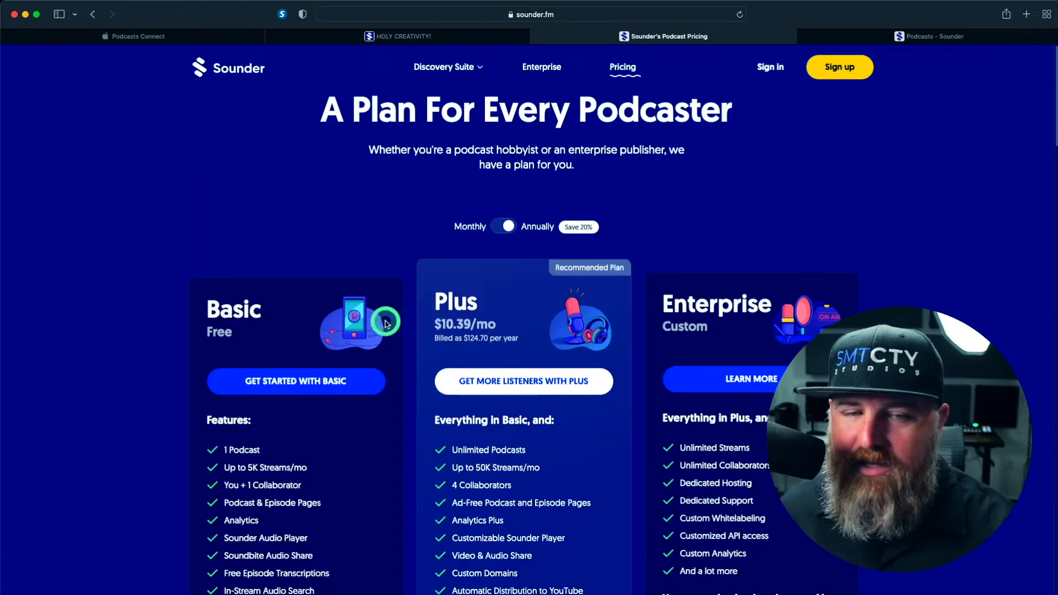
scroll(389, 327, "down", 5)
scroll(350, 222, "up", 3)
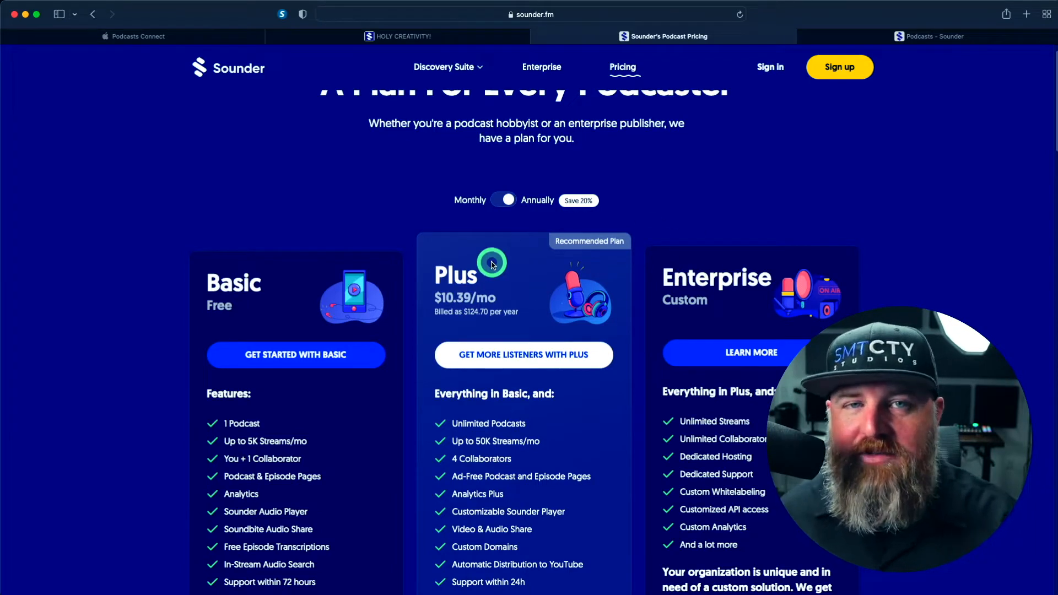
scroll(353, 295, "down", 3)
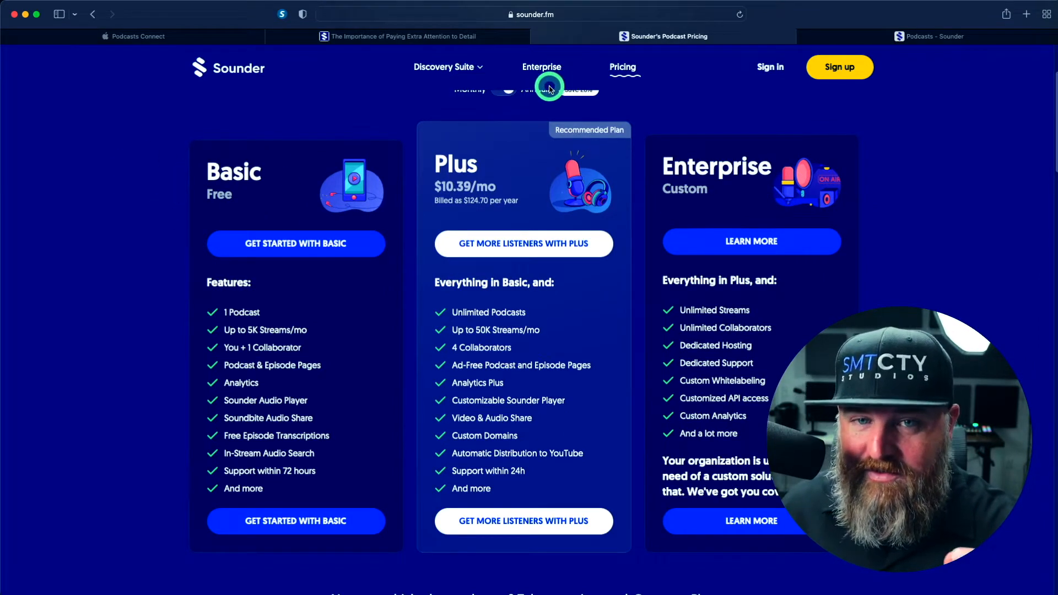
scroll(741, 113, "up", 1)
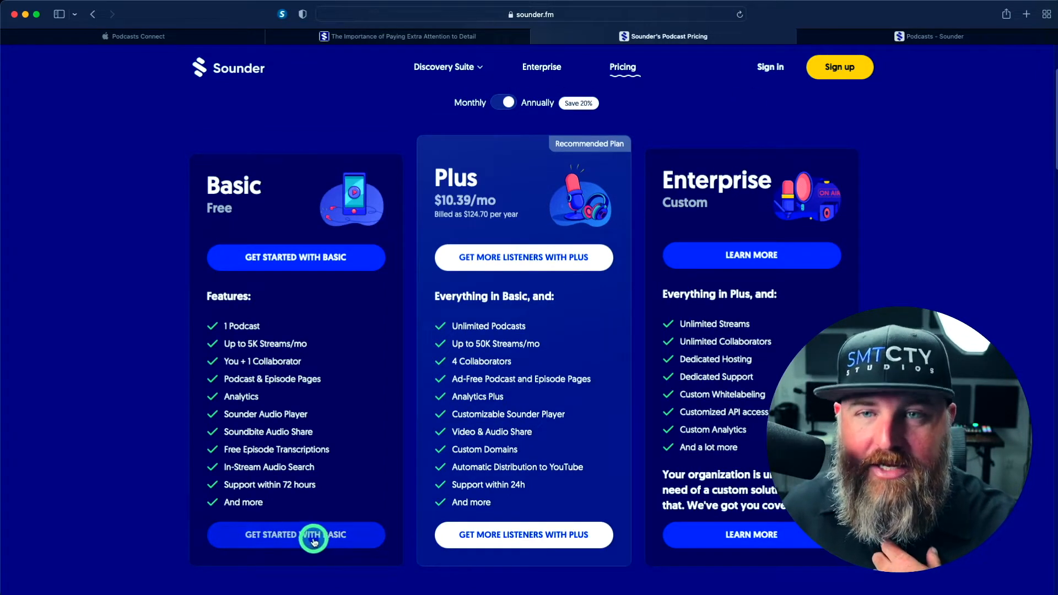
Open the HOLY CREATIVITY! podcast for management from the Sounder dashboard and review its general podcast information
left_click(934, 34)
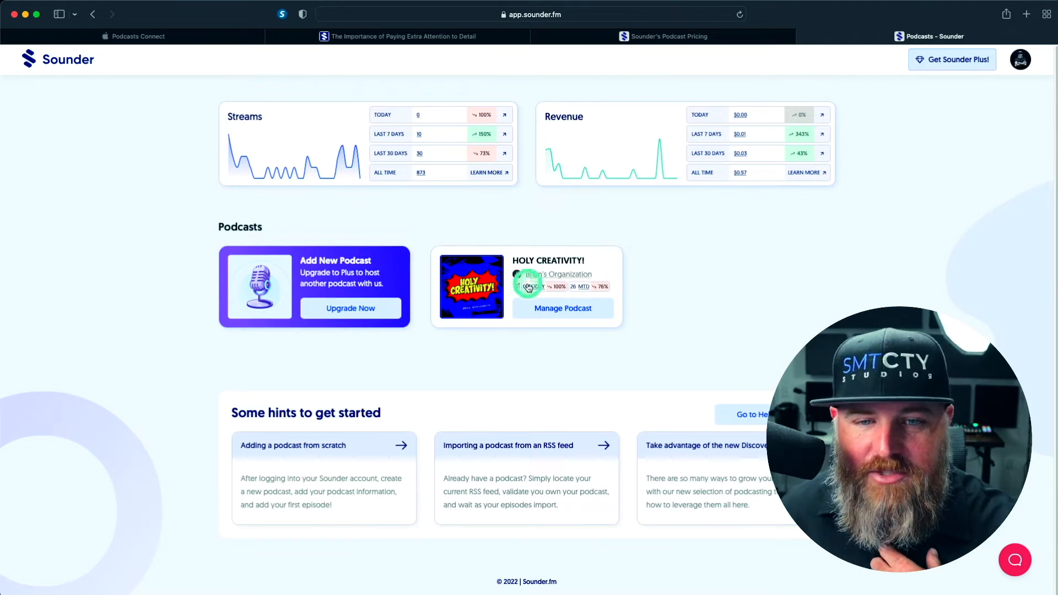
left_click(565, 312)
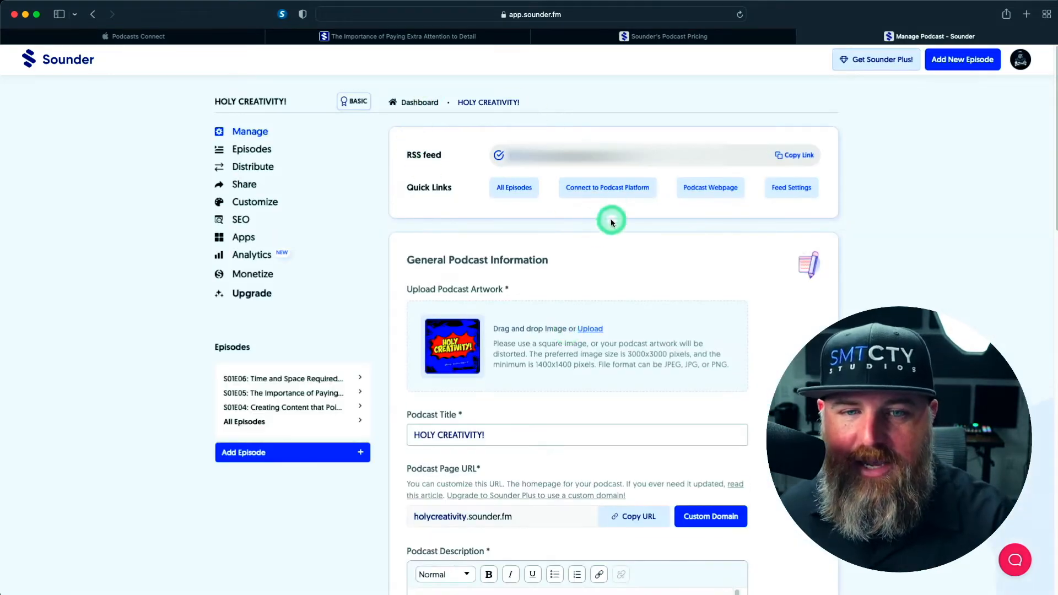
scroll(538, 402, "down", 5)
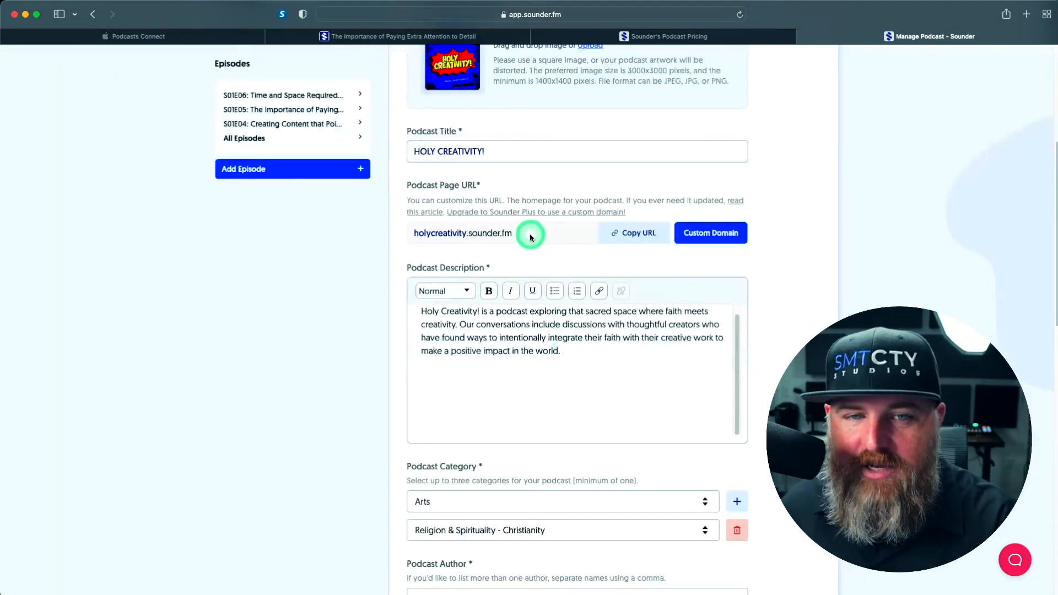
scroll(530, 173, "up", 1)
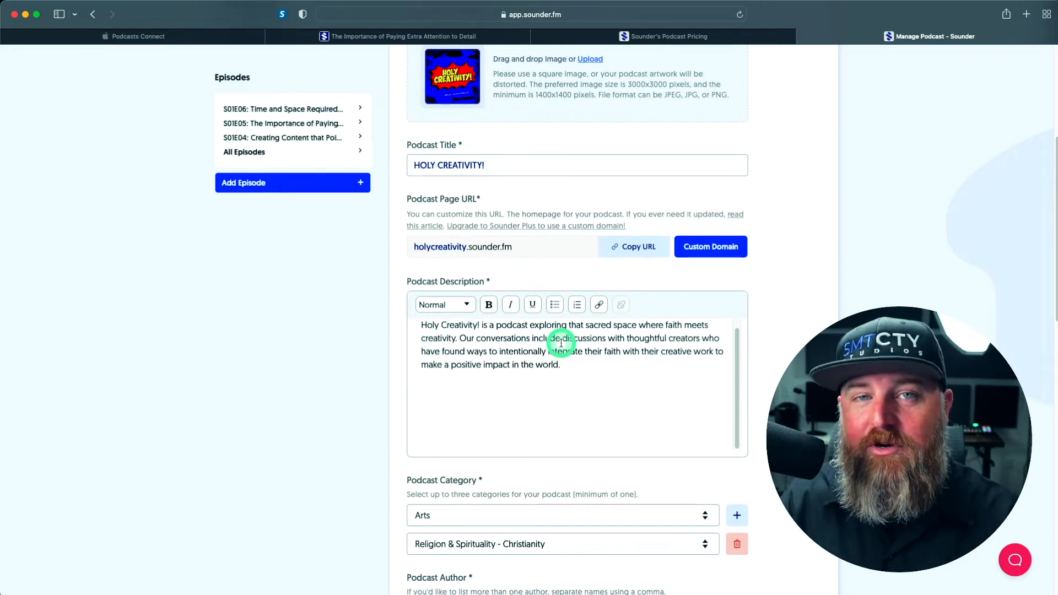
scroll(571, 407, "down", 3)
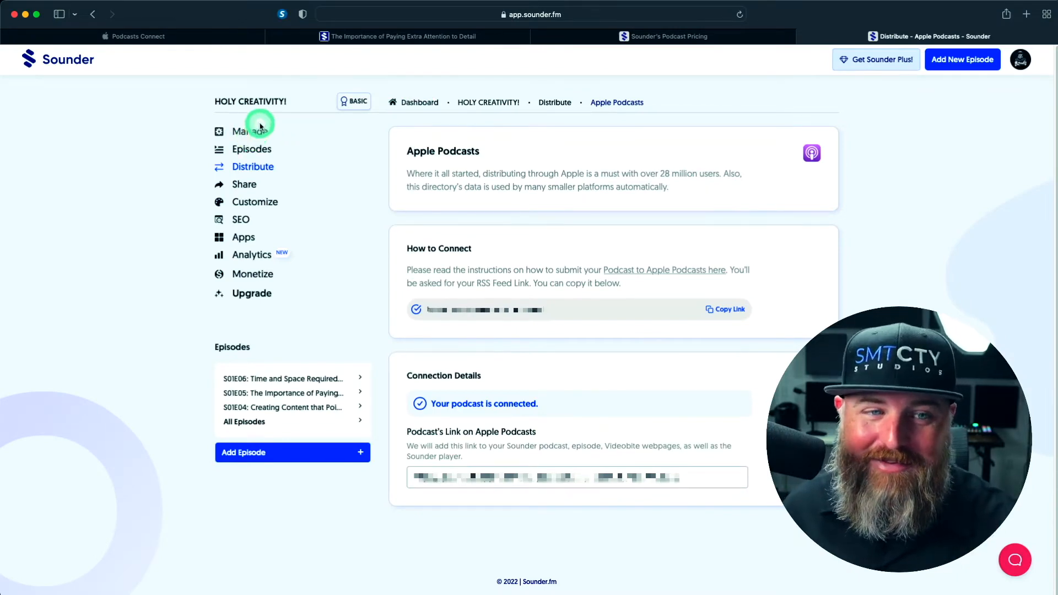
Create a new episode for the podcast and upload the S01E07 MP3 audio file to it
left_click(259, 152)
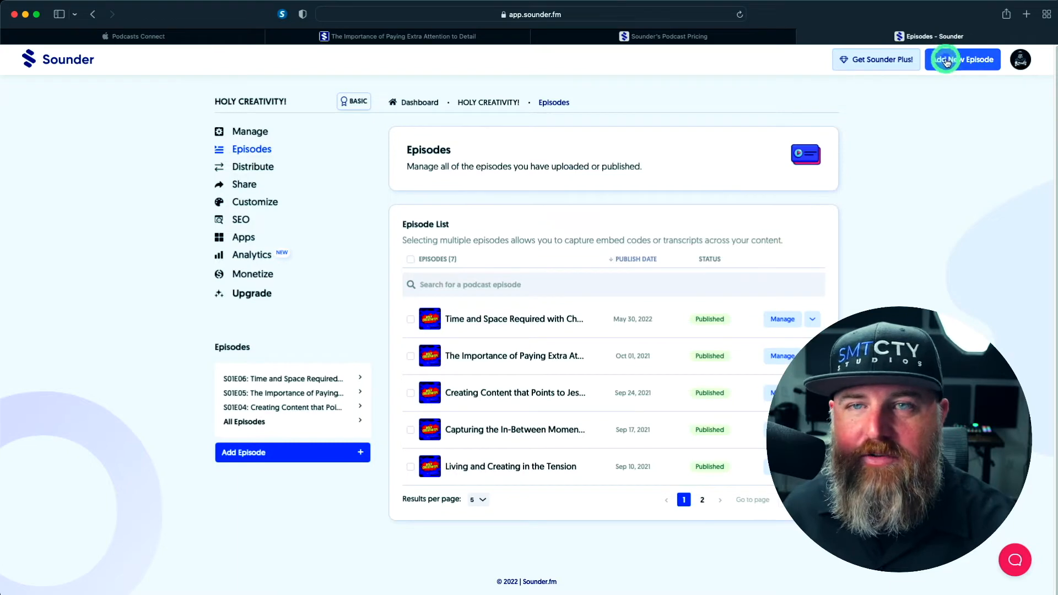
left_click(265, 452)
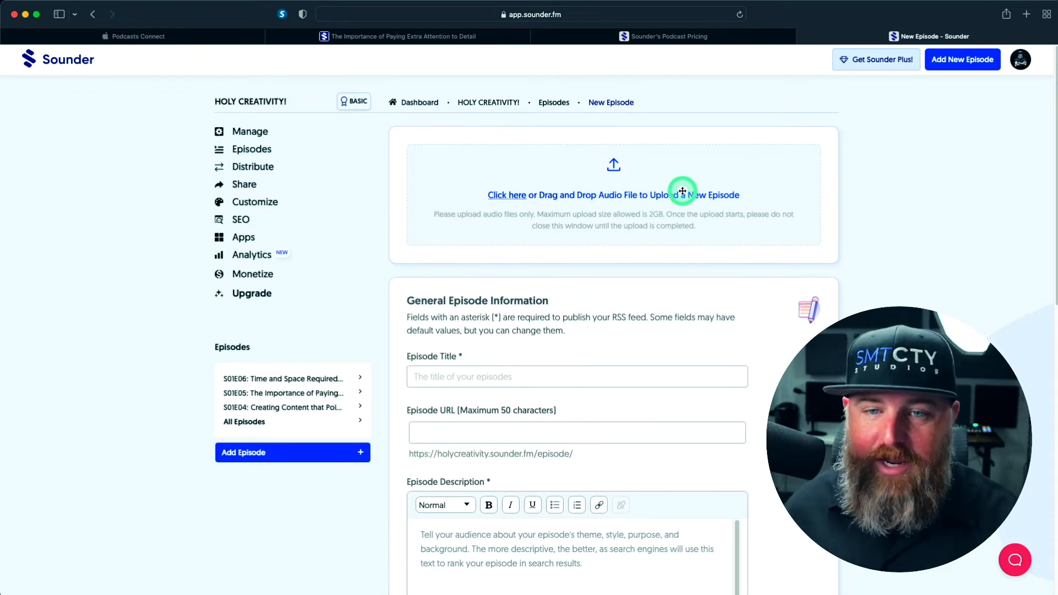
key("super+Tab")
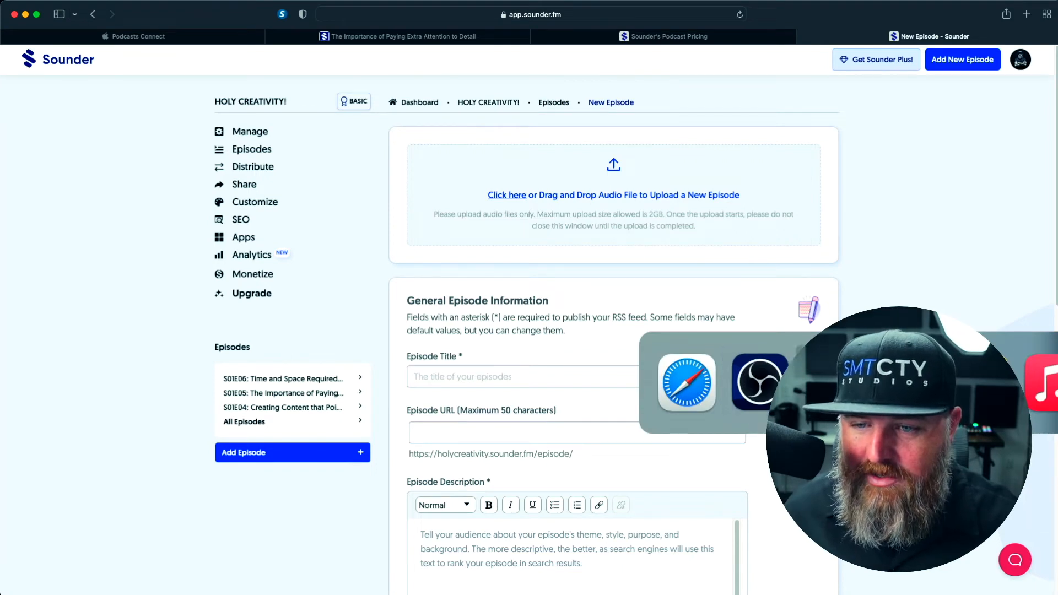
left_click_drag(1052, 259, 565, 190)
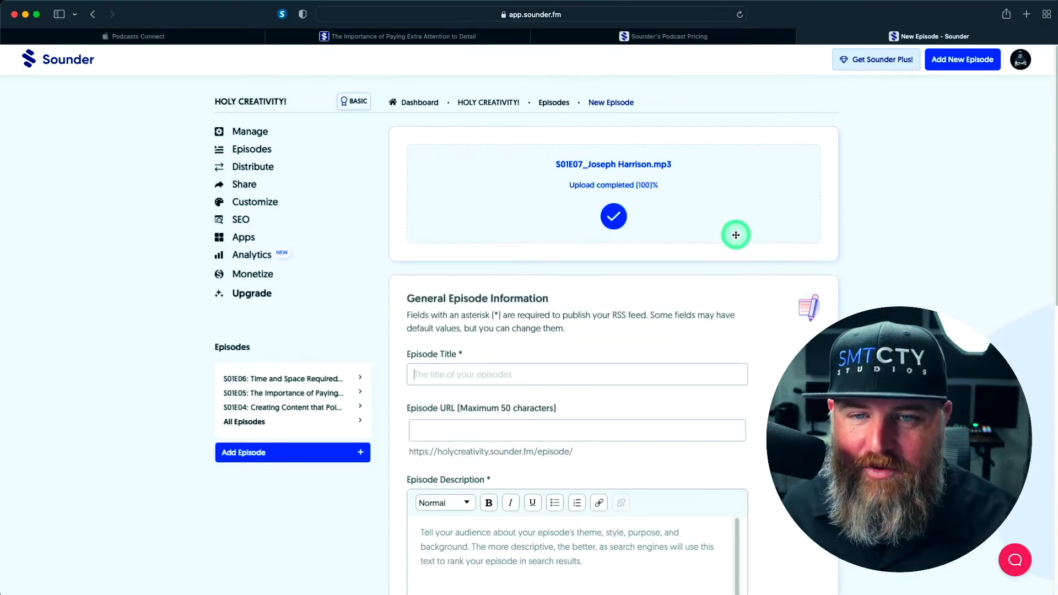
Enter the episode title "Inspiration and Discernment with" followed by the guest's full name
scroll(736, 235, "down", 5)
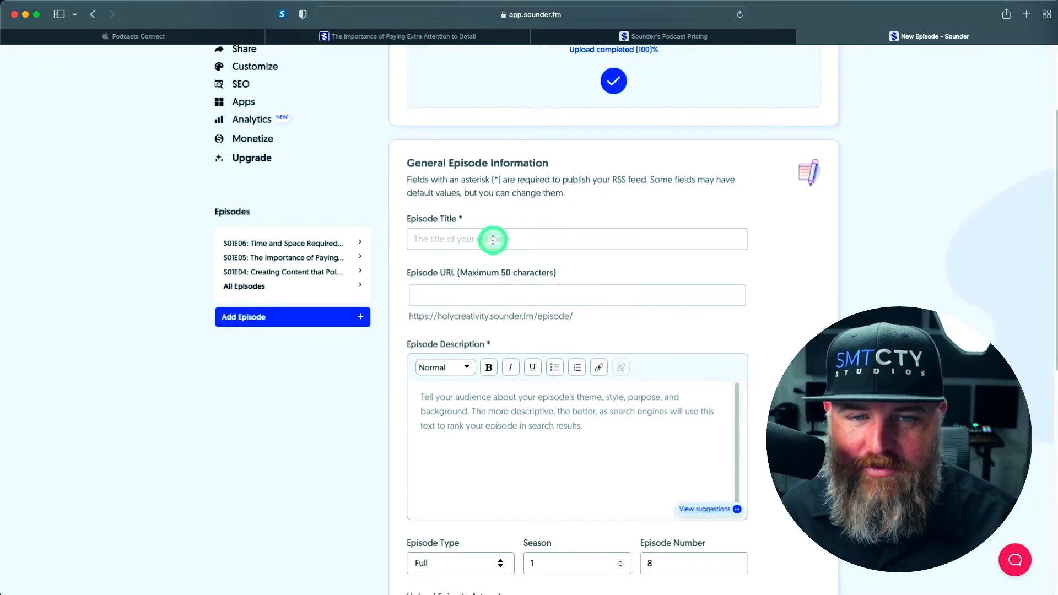
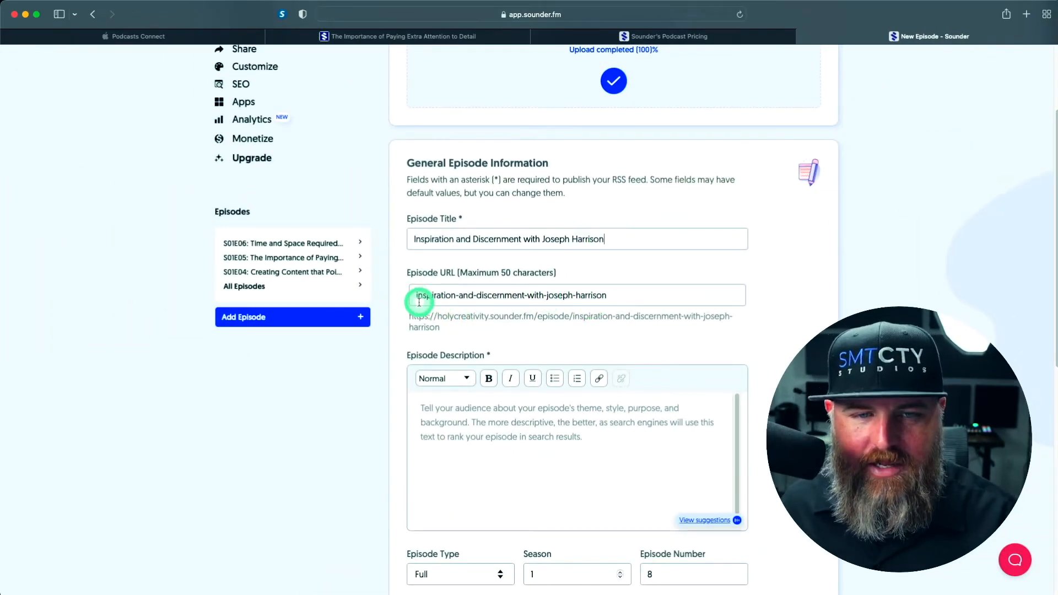
Shorten the episode URL to just the guest's first and last name, without any hyphens
left_click_drag(419, 301, 535, 296)
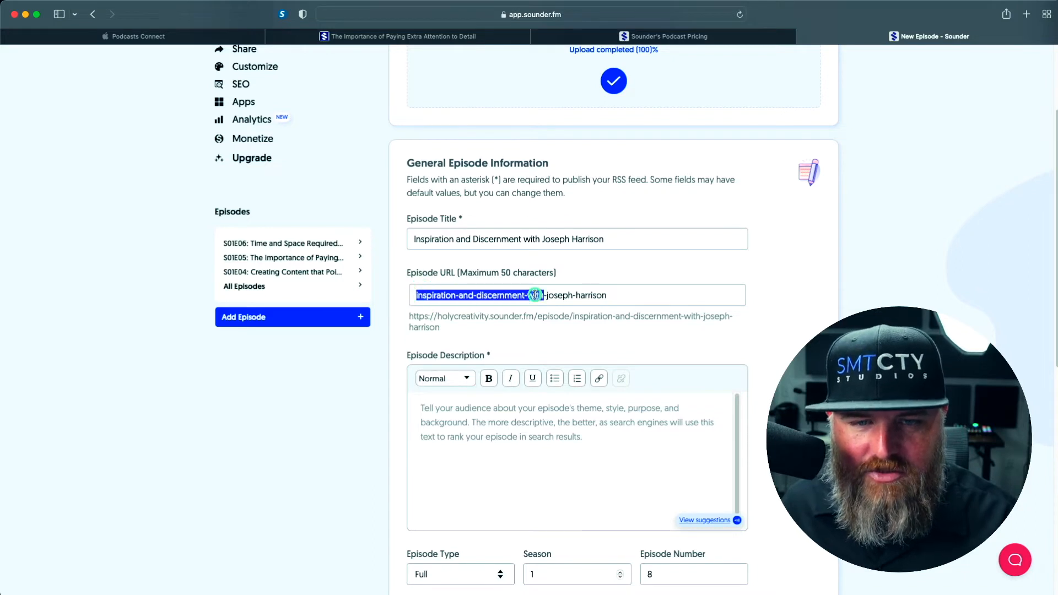
key("BackSpace")
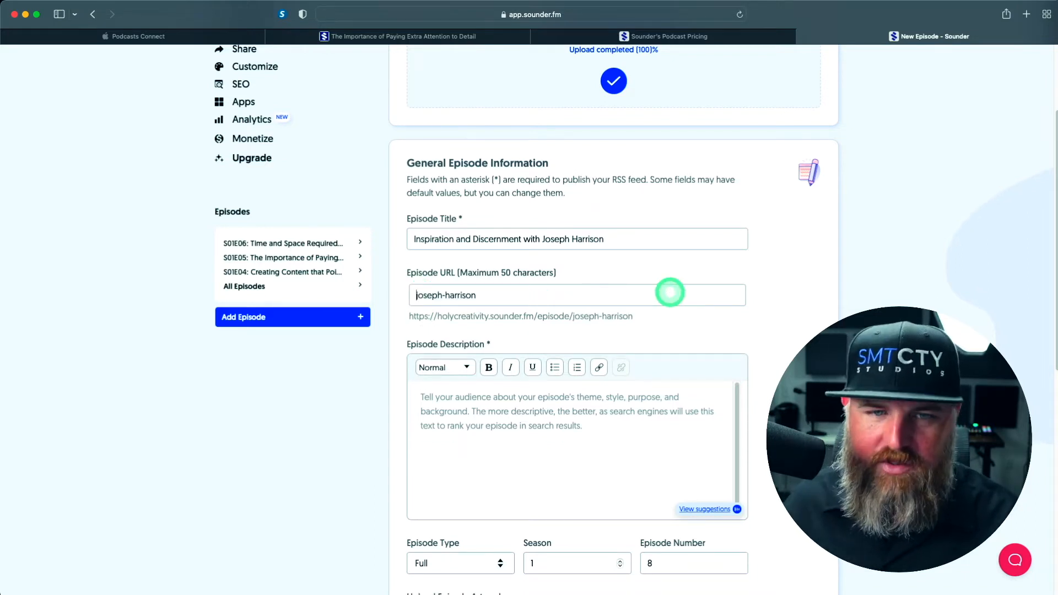
left_click(465, 291)
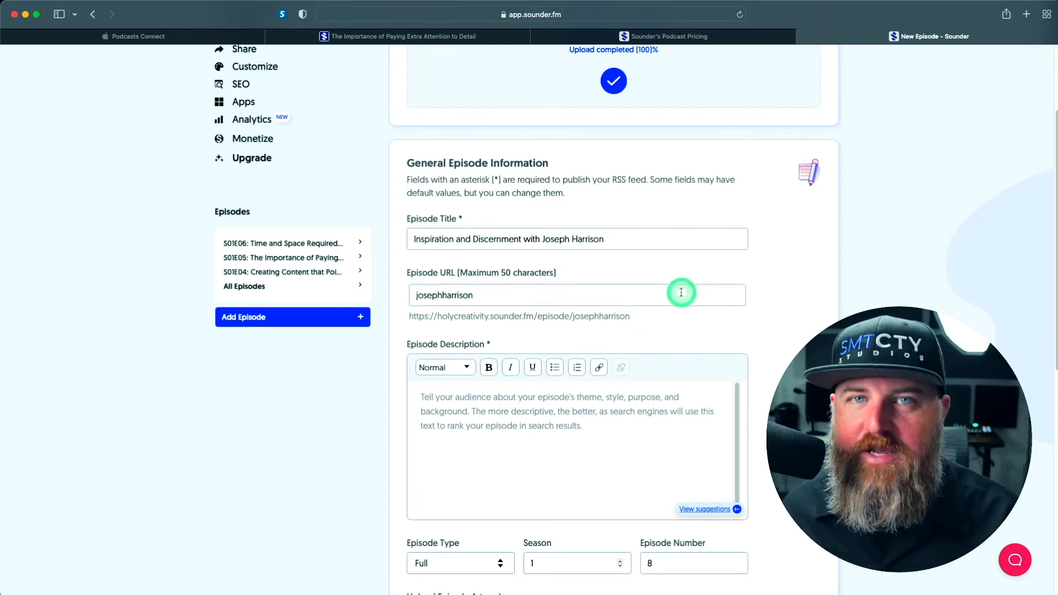
Paste the prepared show notes, including the social links and the music licence code, into the episode description
scroll(739, 325, "down", 2)
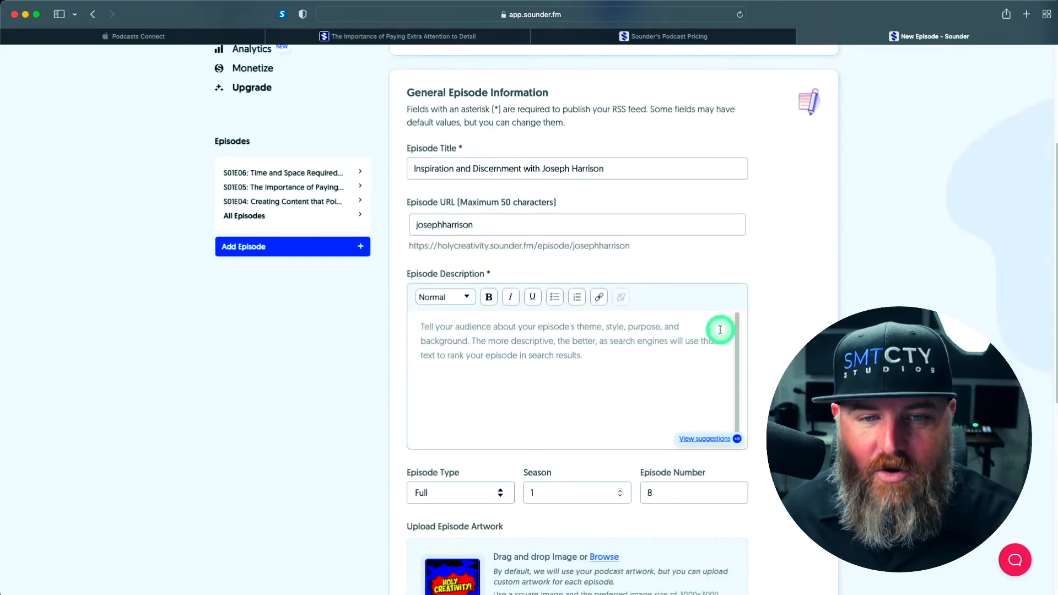
scroll(500, 349, "down", 1)
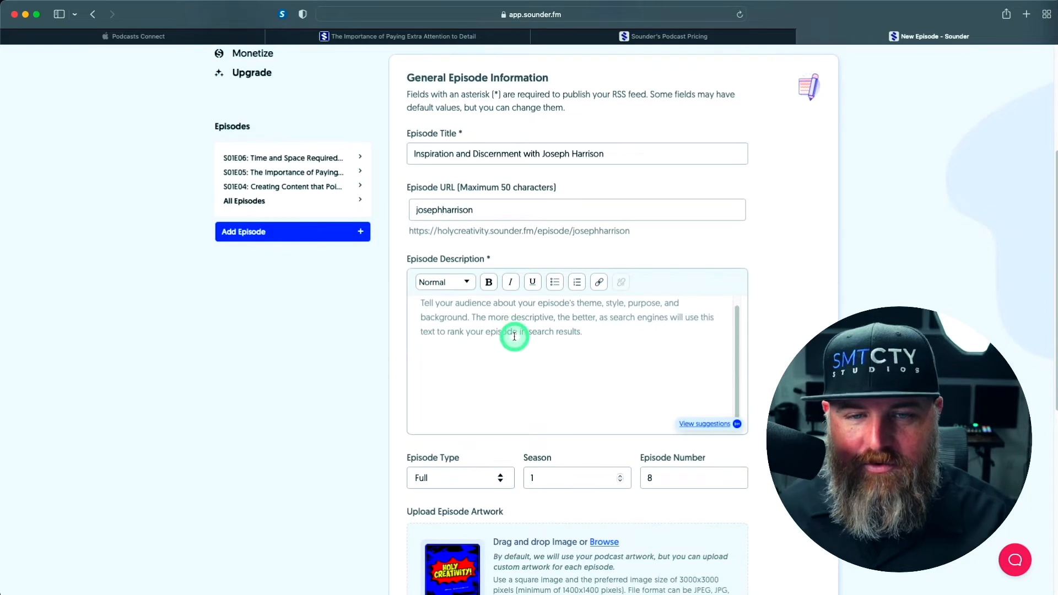
left_click(514, 336)
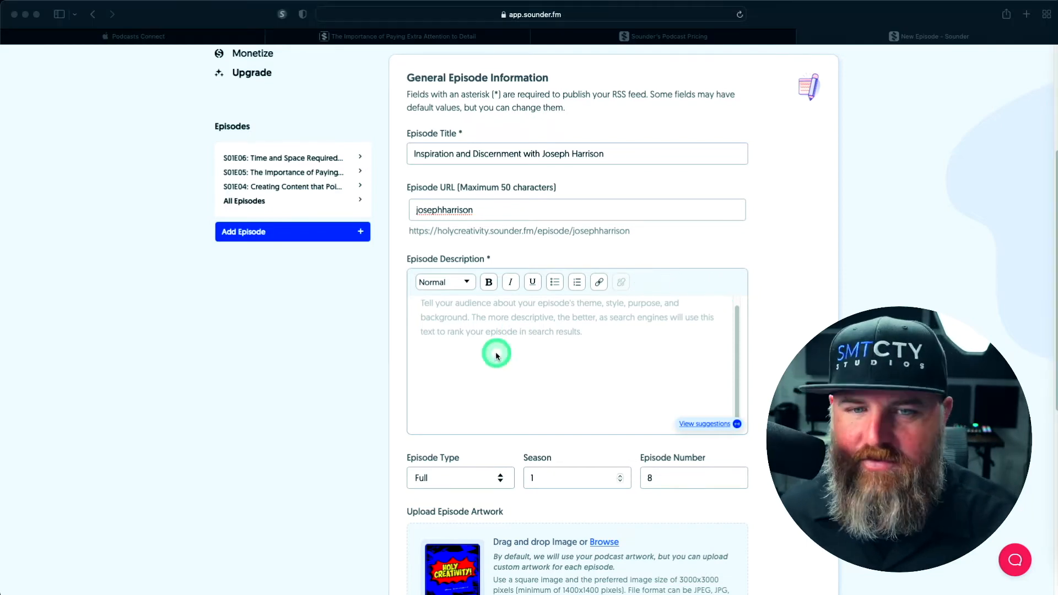
left_click(479, 323)
key("super+v")
scroll(551, 330, "up", 12)
scroll(548, 394, "down", 1)
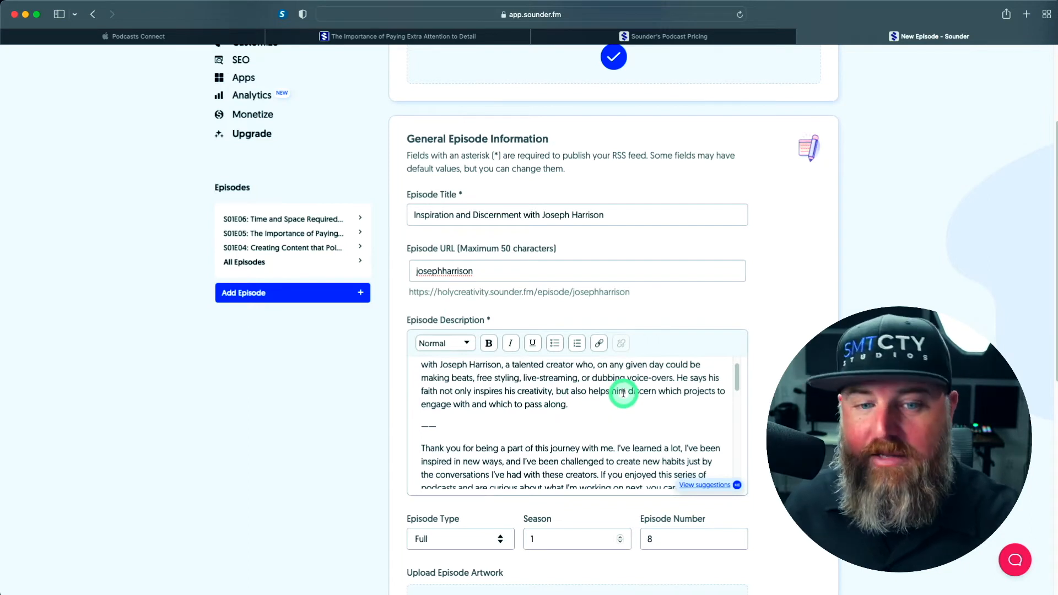
Insert blank lines above the guest contact, host info and PRACTICALLY BIBLICAL headings in the episode description
scroll(624, 393, "down", 5)
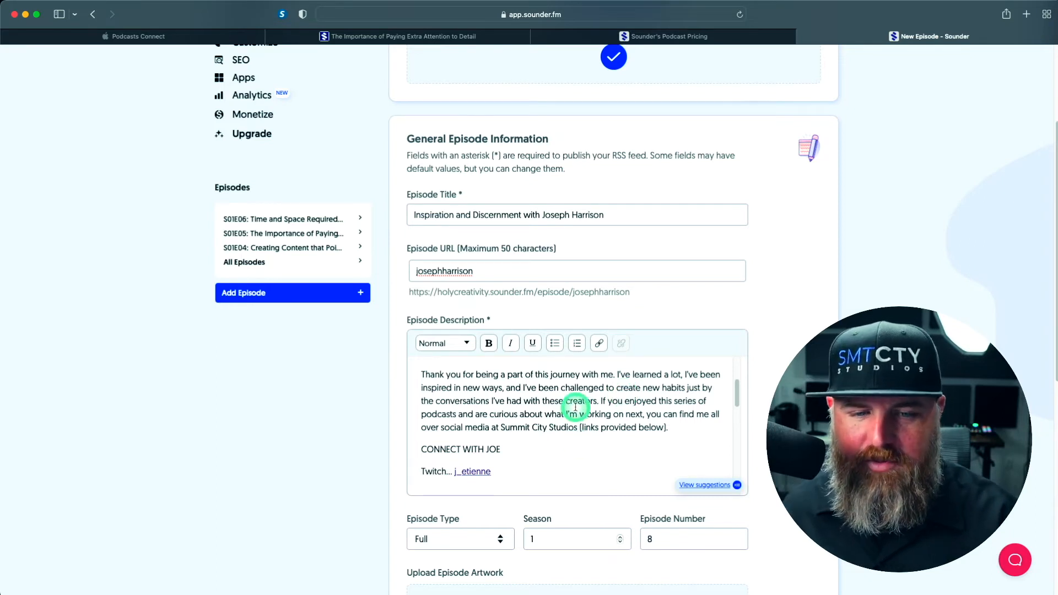
scroll(573, 406, "down", 5)
scroll(523, 386, "up", 2)
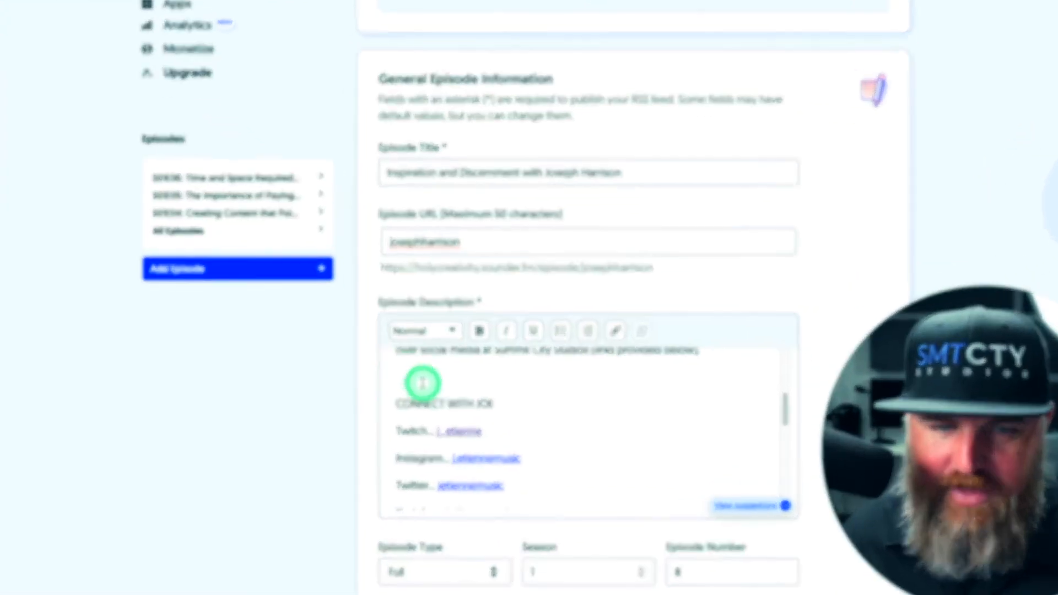
scroll(423, 385, "down", 5)
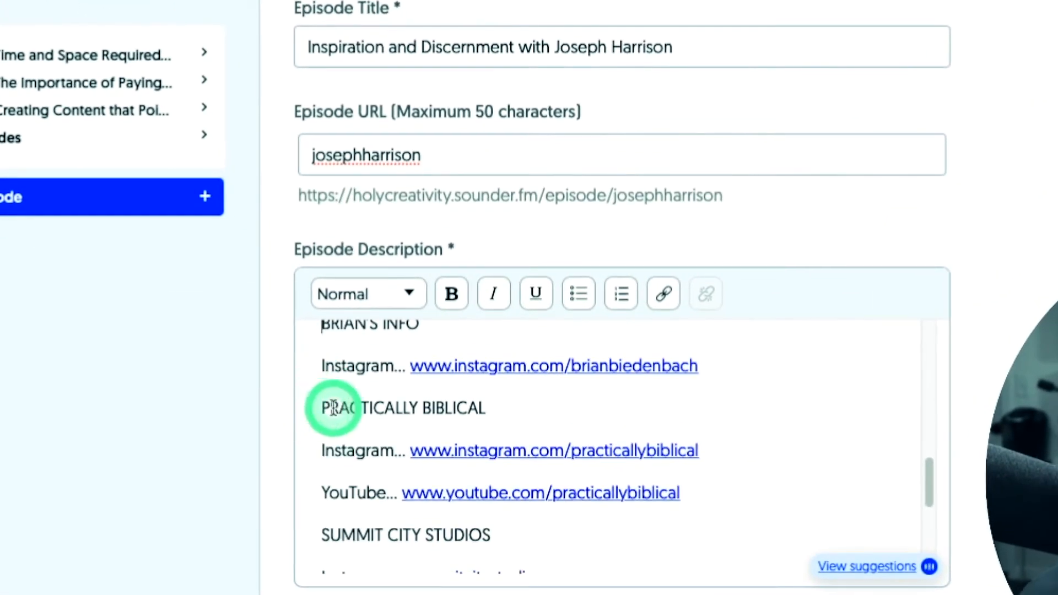
left_click(324, 409)
key("Return")
scroll(326, 408, "down", 5)
scroll(454, 446, "up", 3)
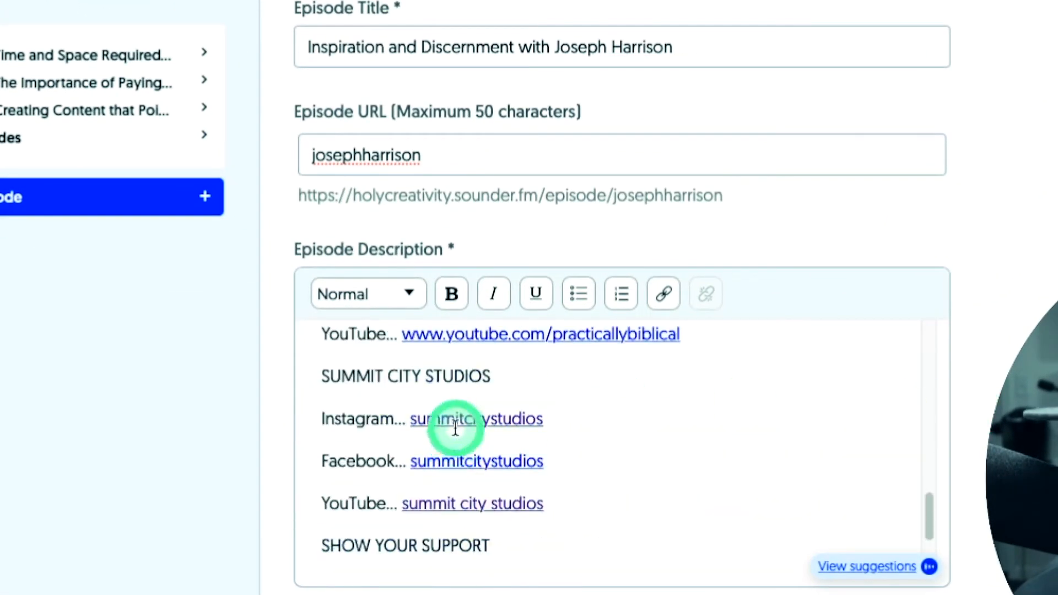
scroll(454, 438, "up", 5)
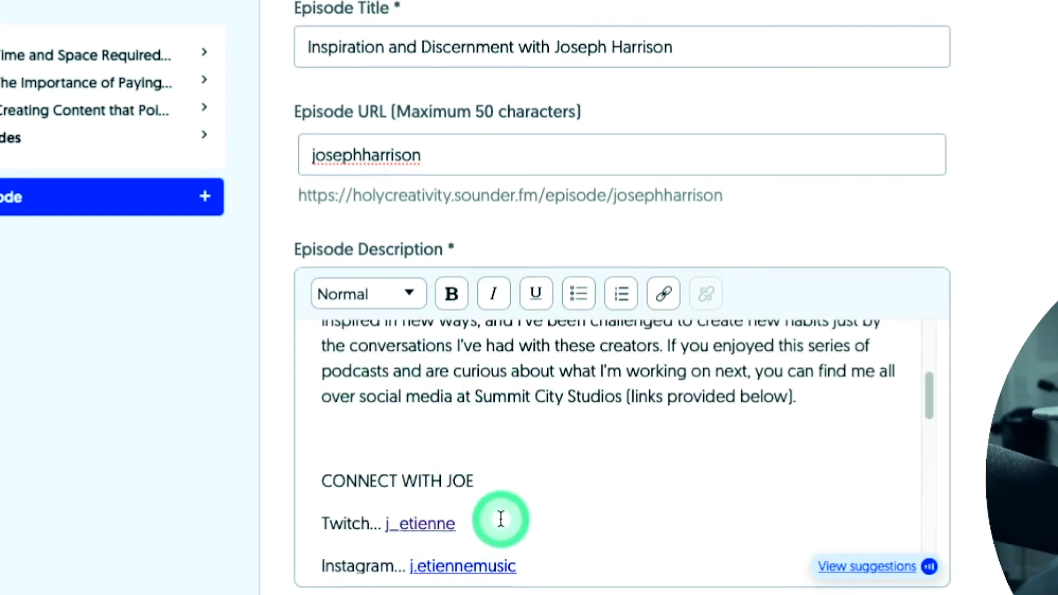
scroll(500, 513, "down", 5)
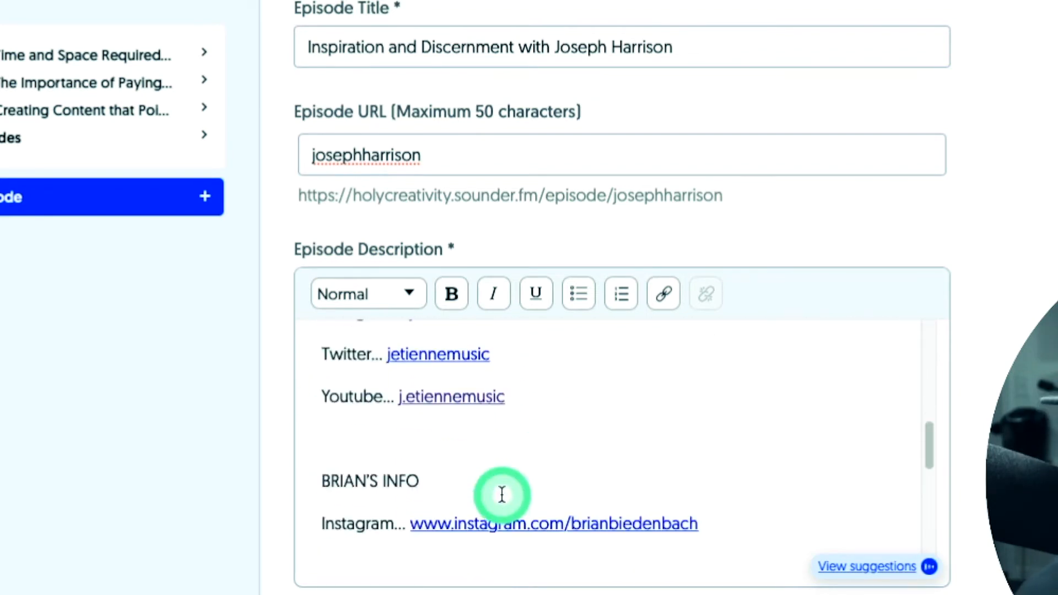
Insert blank lines above the SUMMIT CITY STUDIOS, SHOW YOUR SUPPORT and MUSIC FROM UPPBEAT headings in the description
scroll(421, 500, "down", 4)
scroll(333, 452, "down", 5)
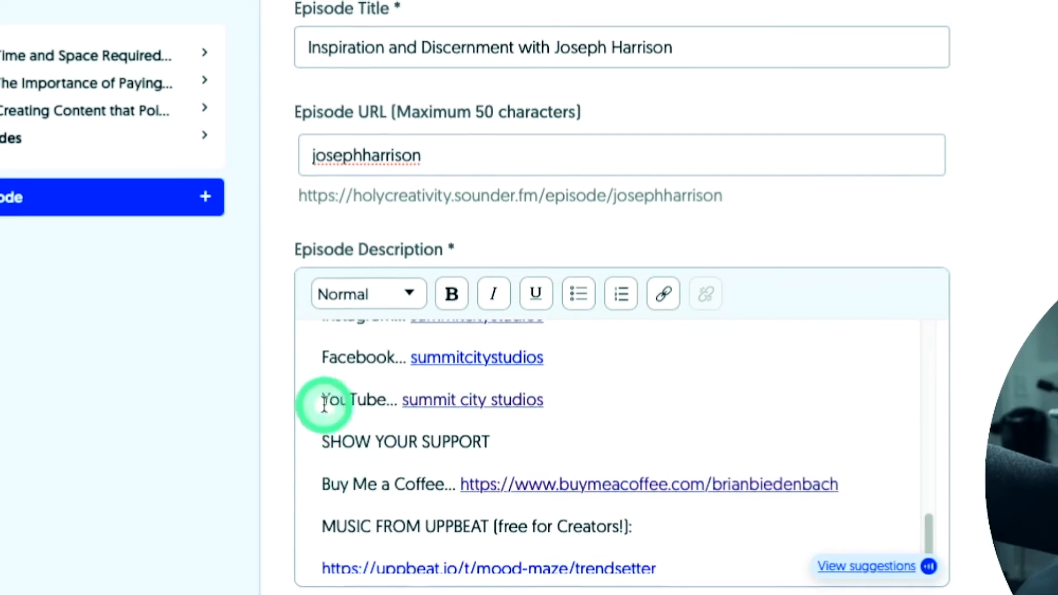
scroll(328, 430, "up", 2)
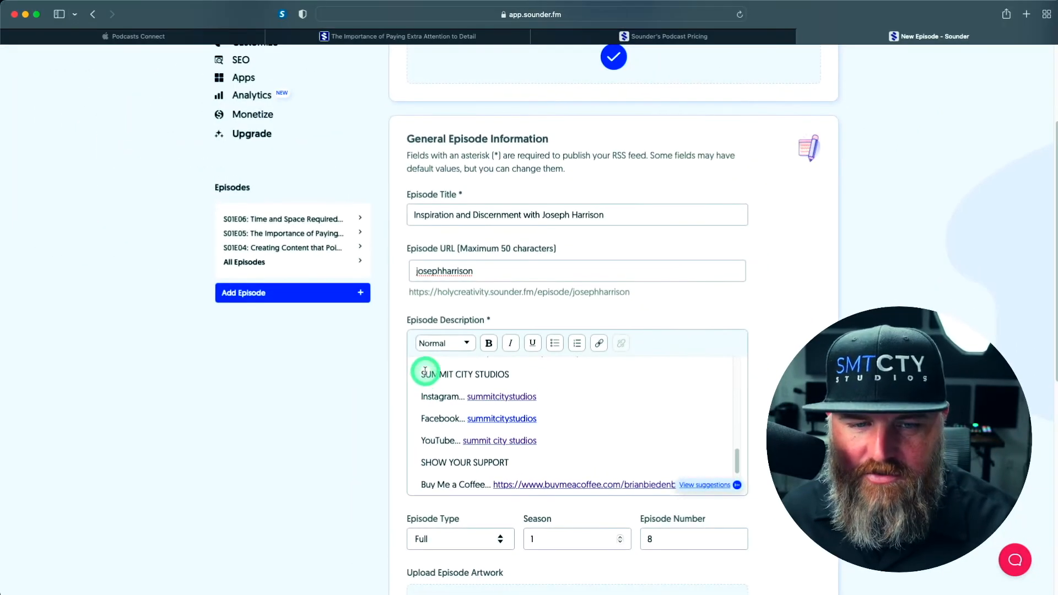
left_click(422, 376)
key("Return")
scroll(421, 375, "down", 2)
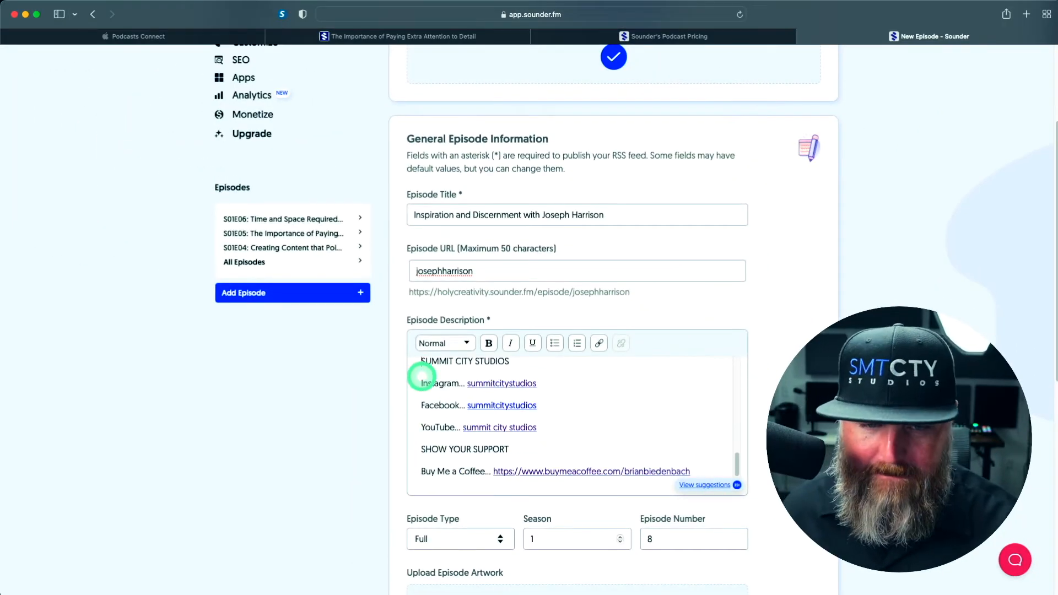
left_click(421, 448)
key("Return")
scroll(421, 447, "down", 3)
left_click(422, 446)
key("Return")
scroll(421, 446, "down", 5)
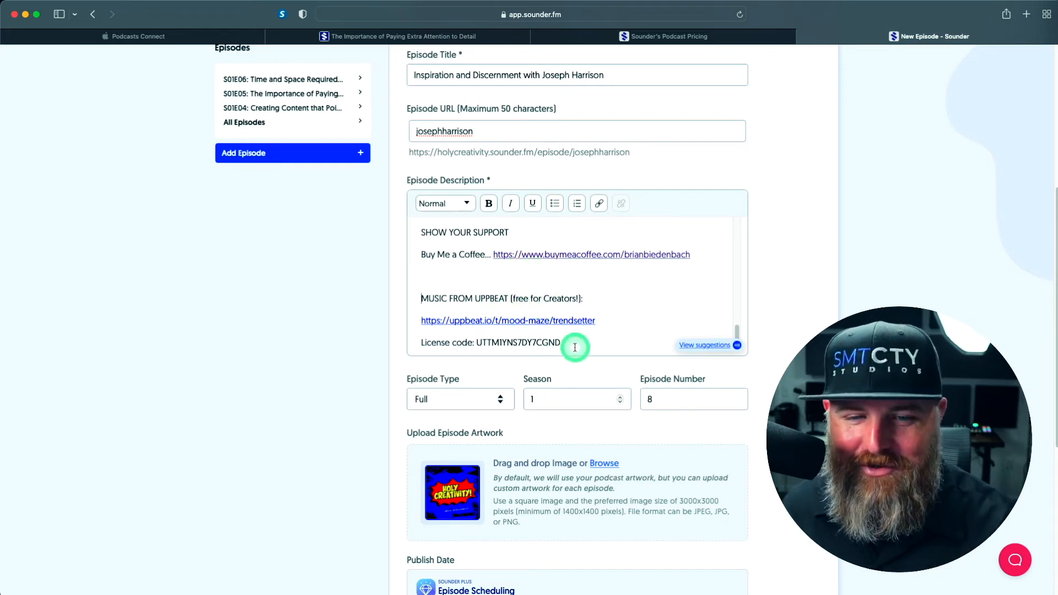
Set the episode number to 7
scroll(577, 346, "down", 1)
scroll(577, 346, "down", 2)
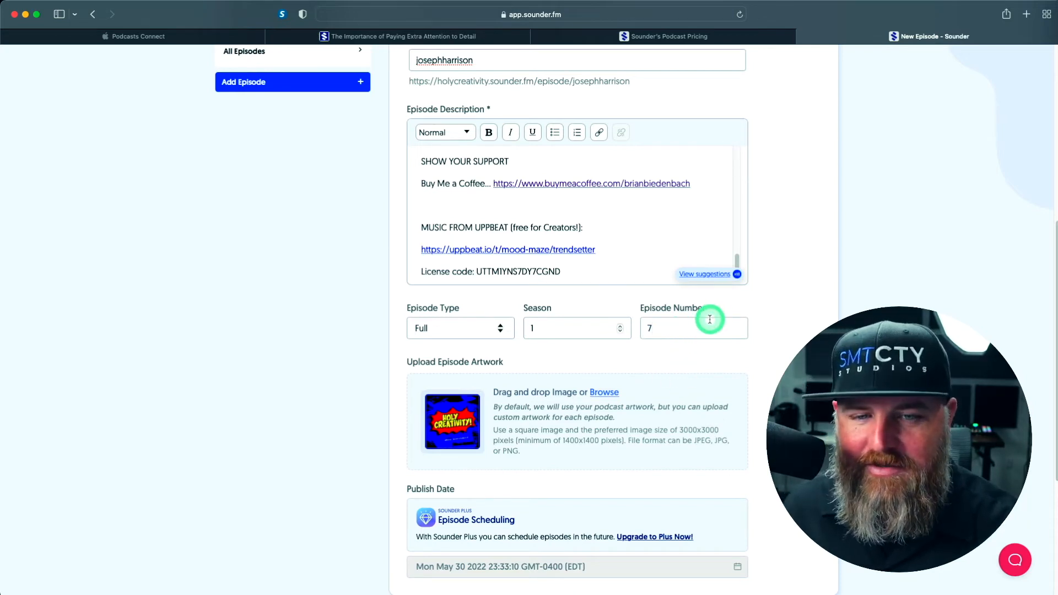
Enable pre-roll ads for the episode in its monetization preferences
scroll(662, 373, "down", 4)
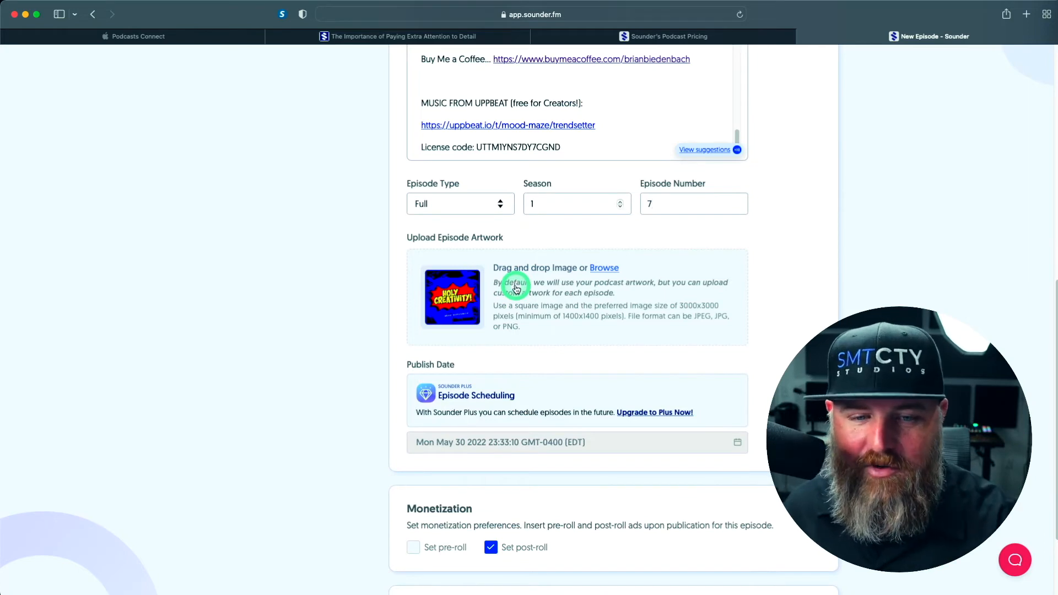
scroll(517, 287, "down", 4)
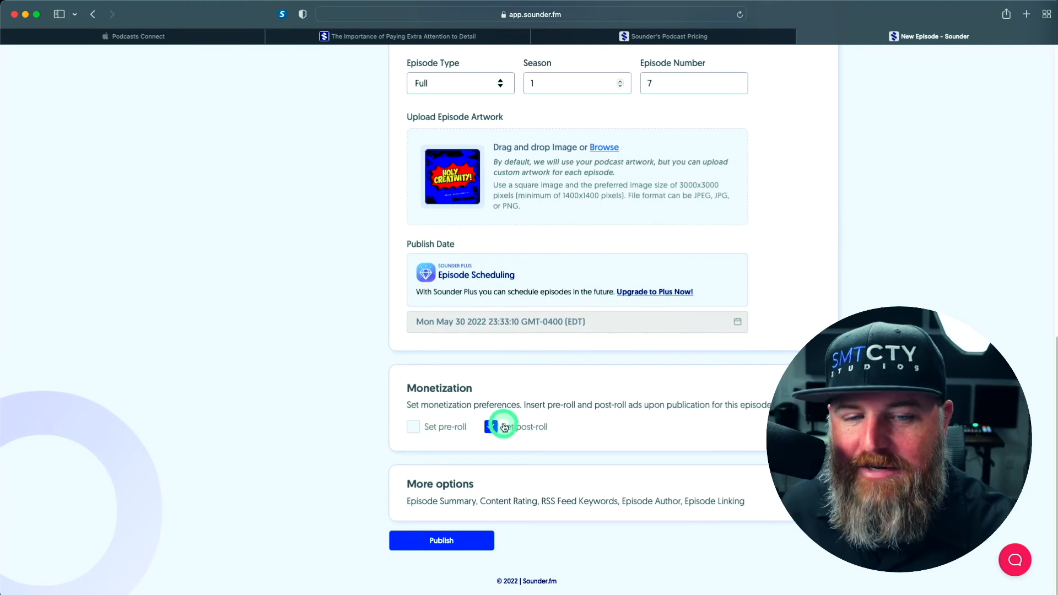
left_click(415, 427)
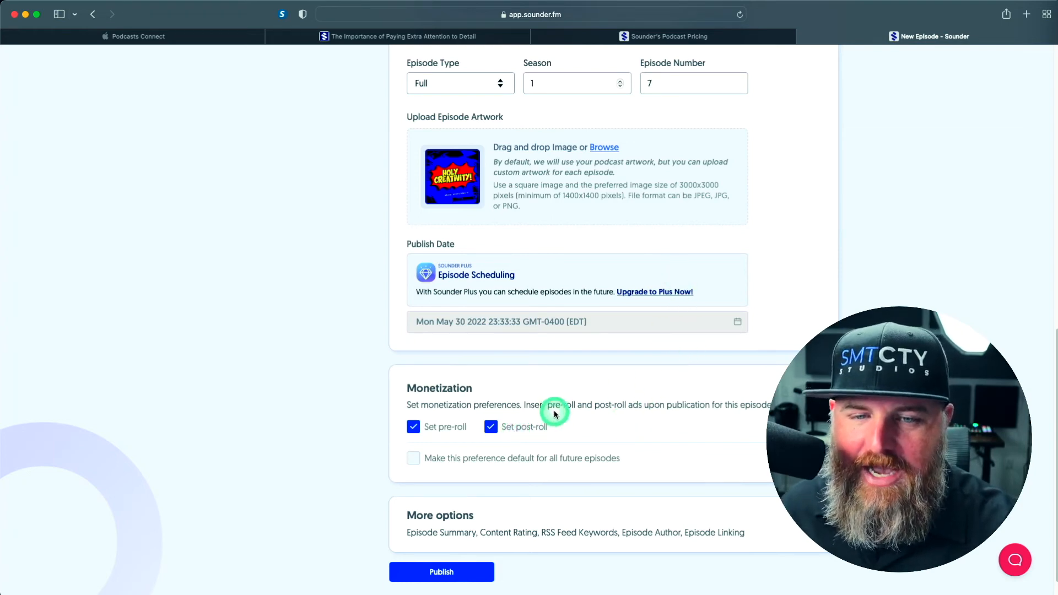
Expand the additional episode options and add the guest's full name and alias as separate RSS feed keywords
scroll(558, 386, "down", 1)
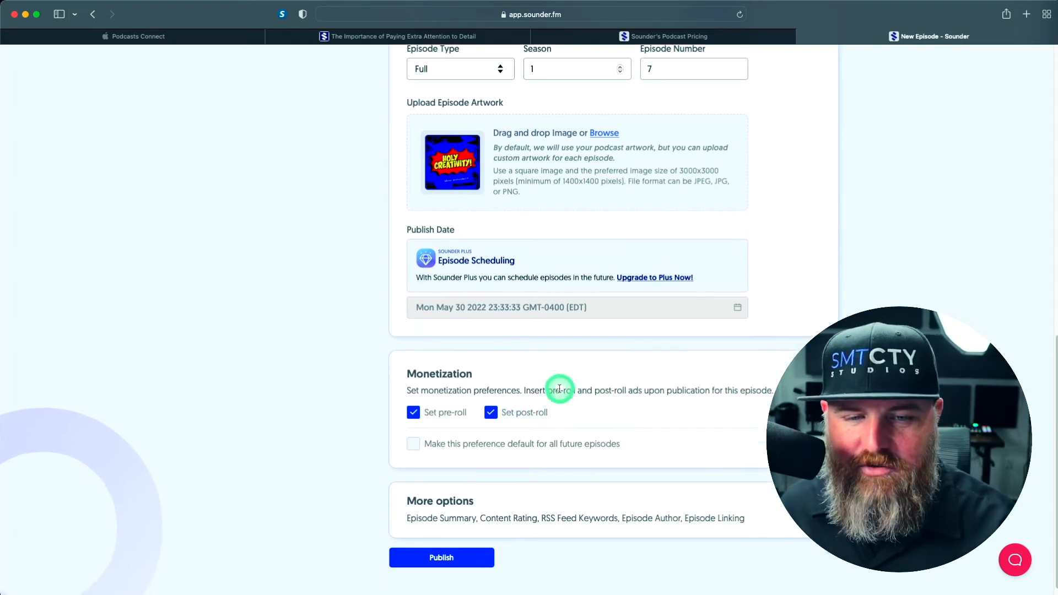
scroll(509, 409, "down", 1)
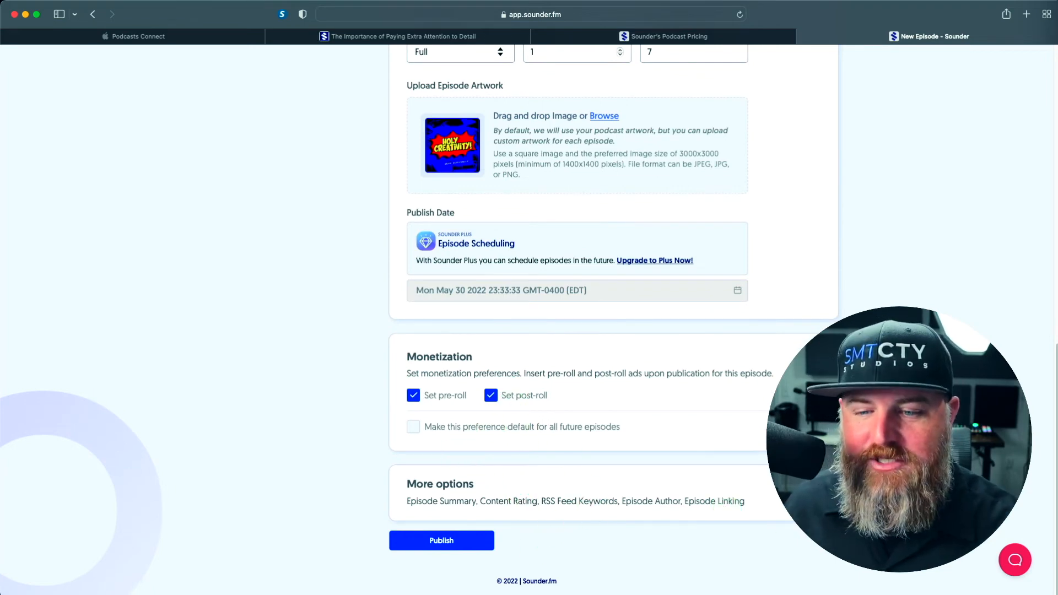
left_click(815, 484)
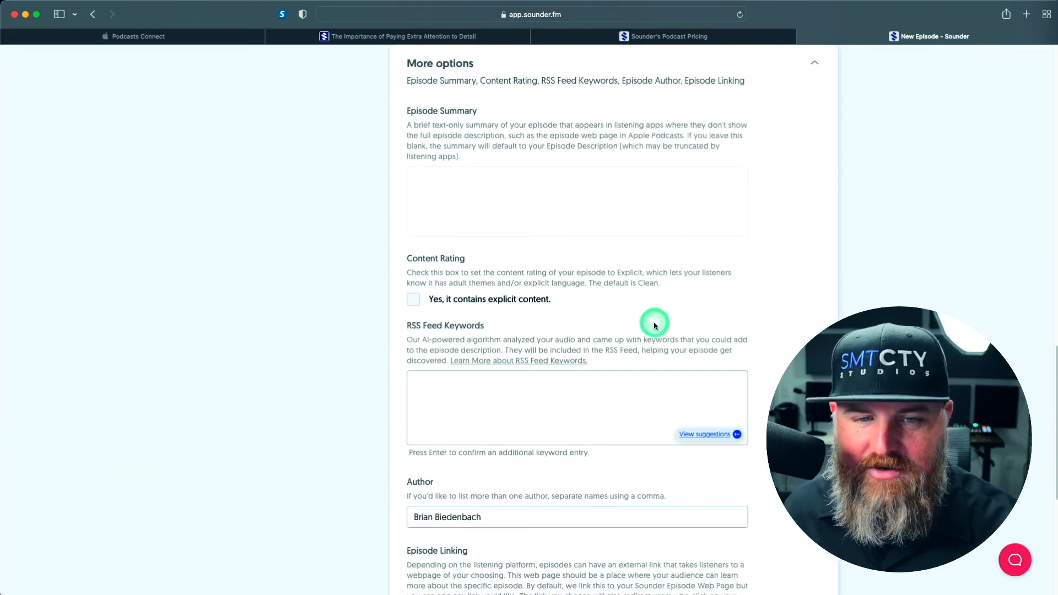
scroll(604, 309, "down", 1)
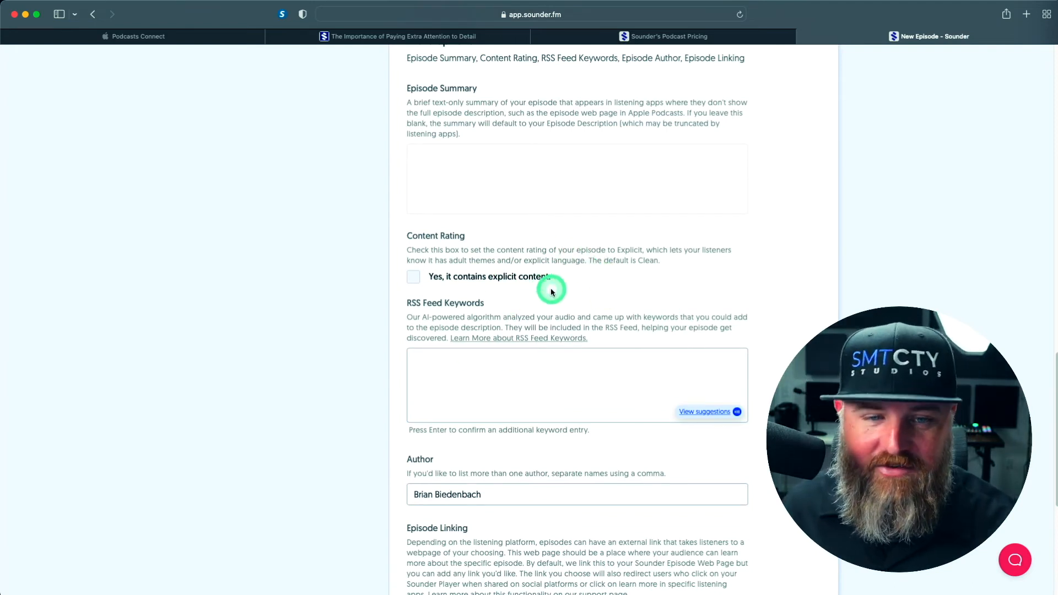
scroll(678, 349, "down", 2)
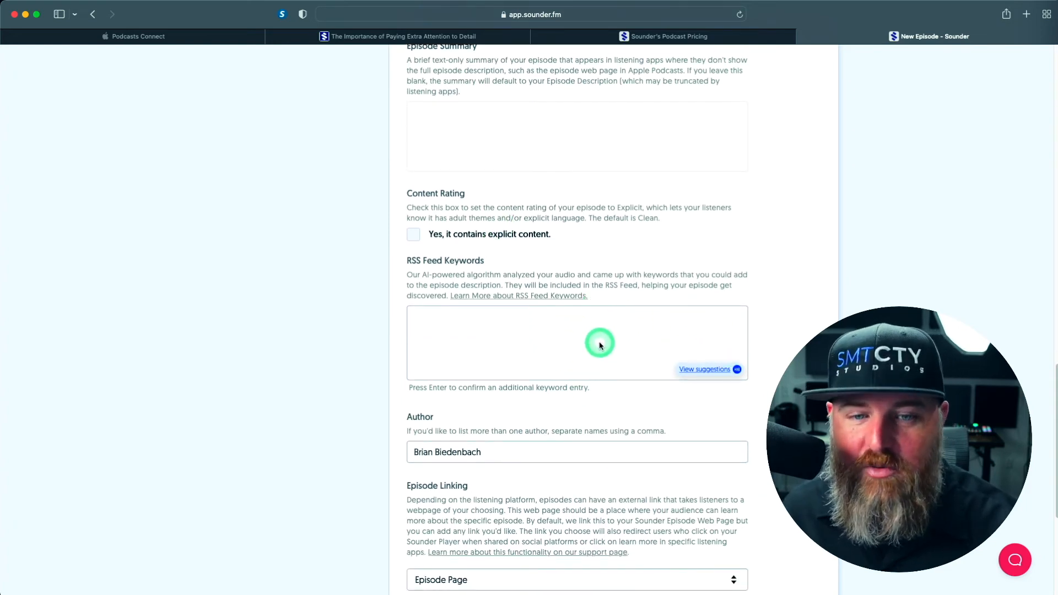
left_click(508, 335)
key("Return")
type("j Etienne,")
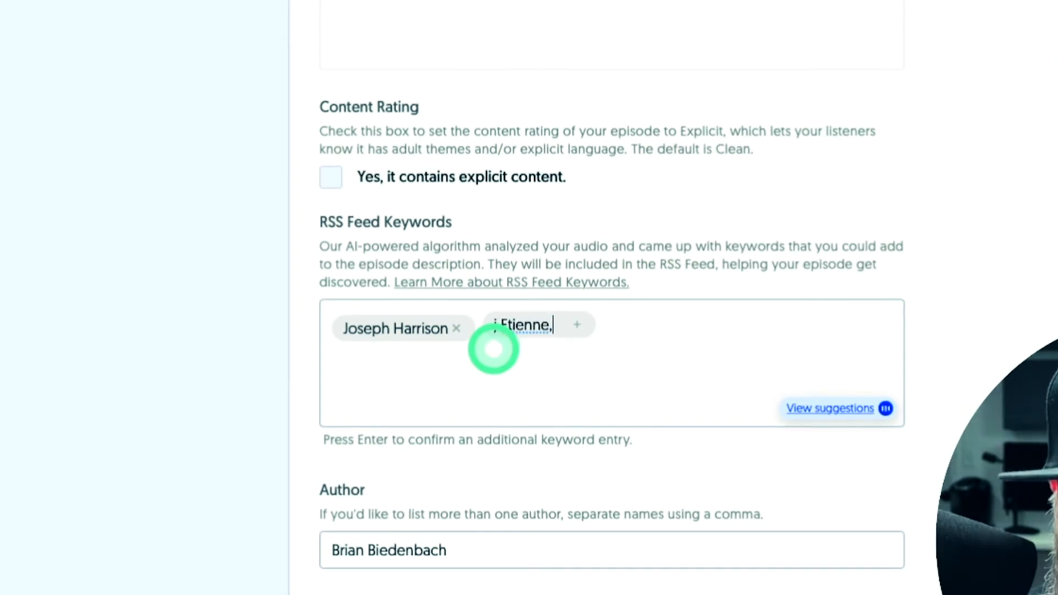
key("Return")
Add "voice over artist" and "beatmaker" as further RSS feed keywords
type("voice over artist")
key("Return")
type("beat ,maker")
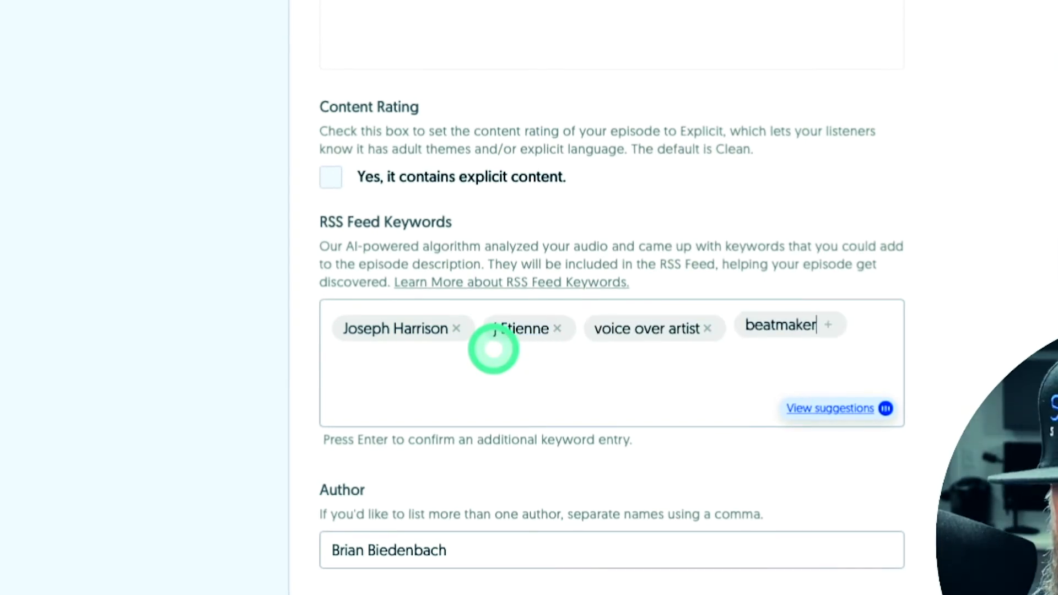
key("Return")
left_click(831, 325)
Choose Episode Page as the episode's link destination and publish the episode
scroll(480, 461, "down", 3)
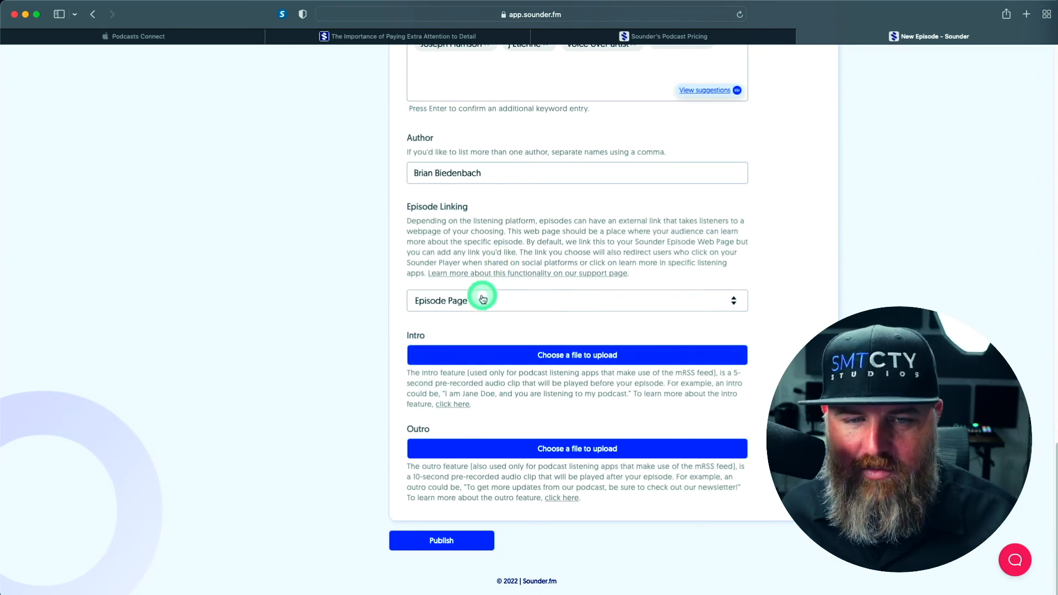
left_click(485, 304)
left_click(464, 328)
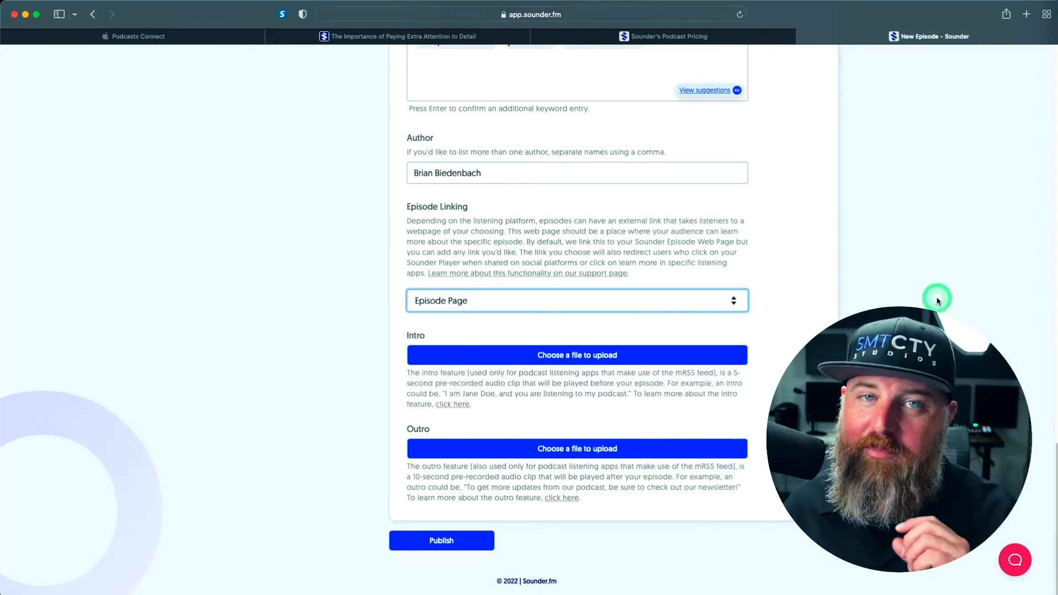
left_click(435, 544)
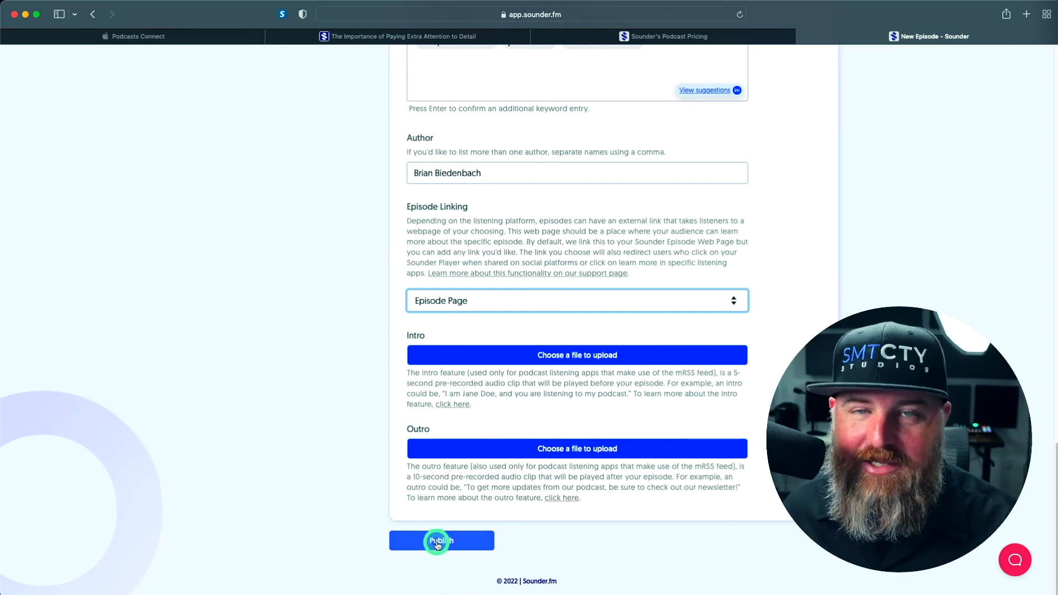